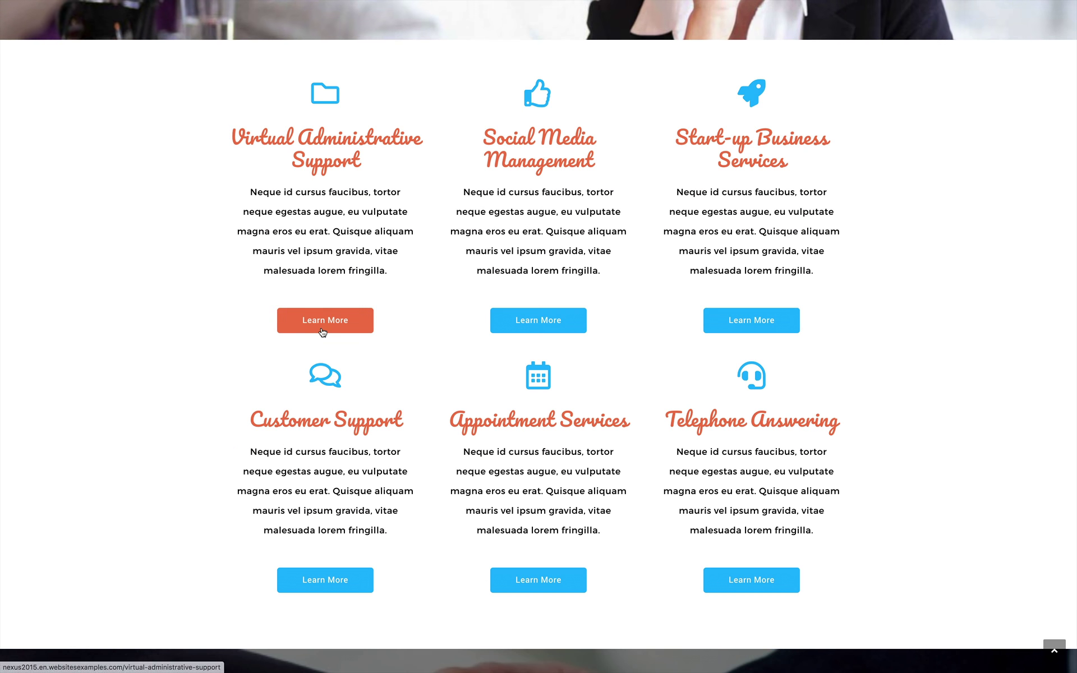
- Tour the Social Media Management service page, then the About Us, How It Works and FAQ pages
click(527, 321)
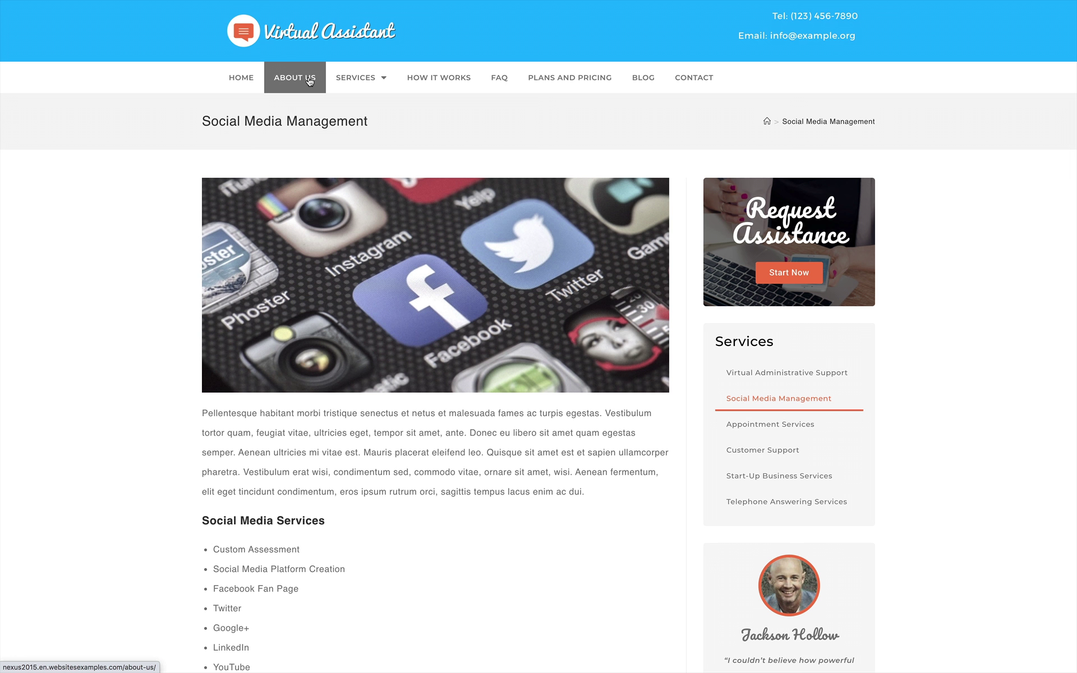
click(309, 82)
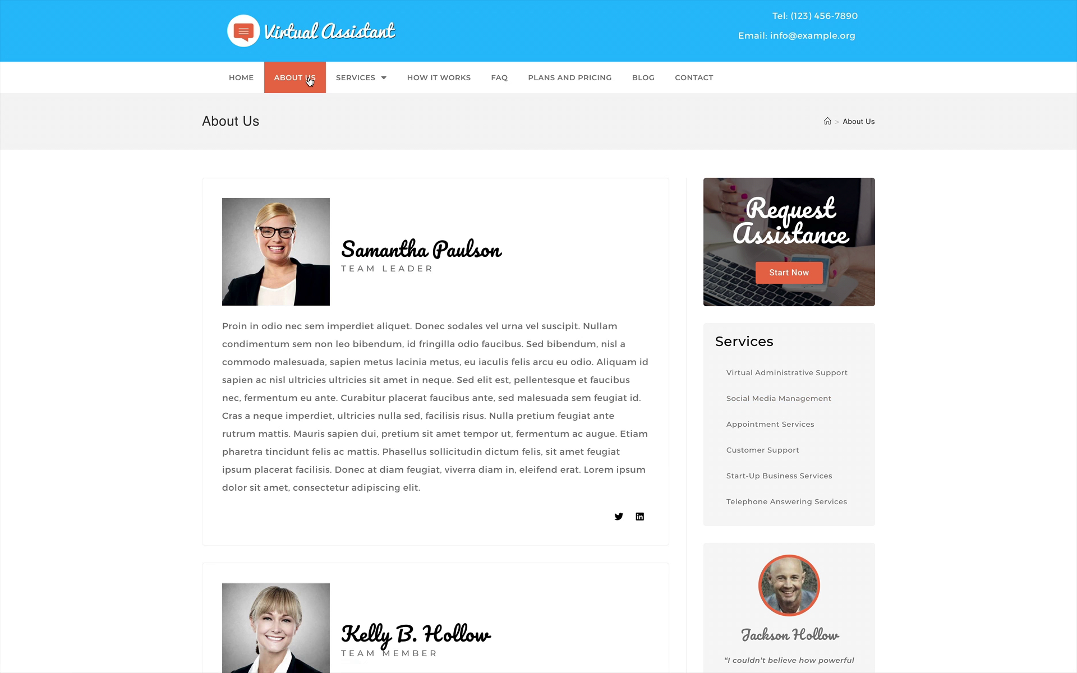
scroll(393, 253, down, 6)
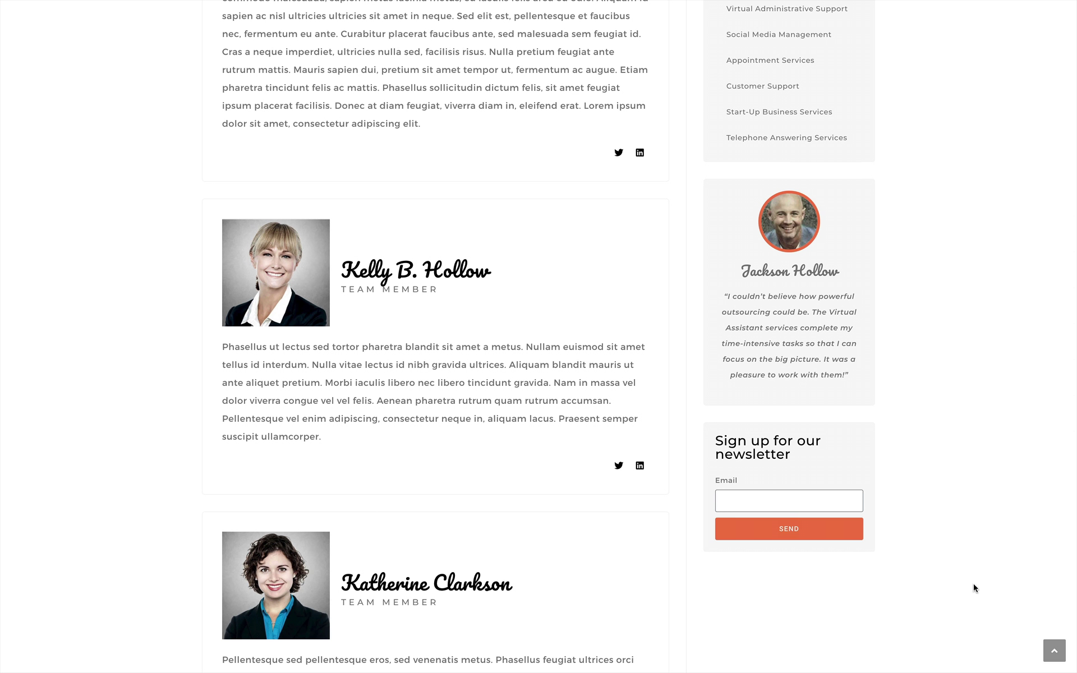
click(1054, 650)
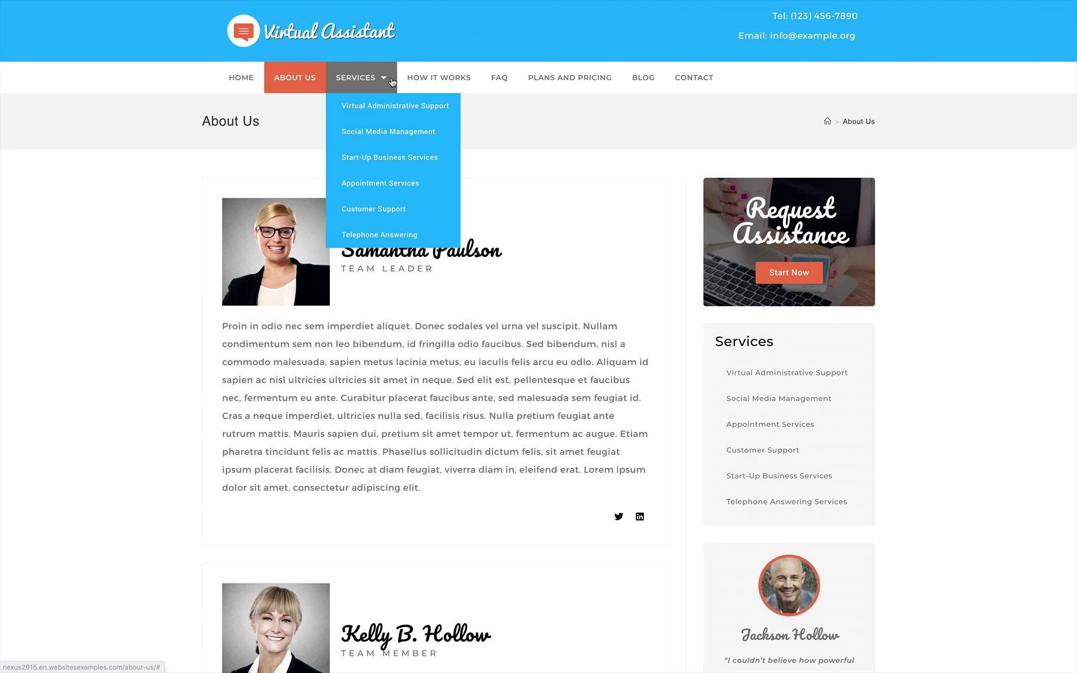
click(446, 79)
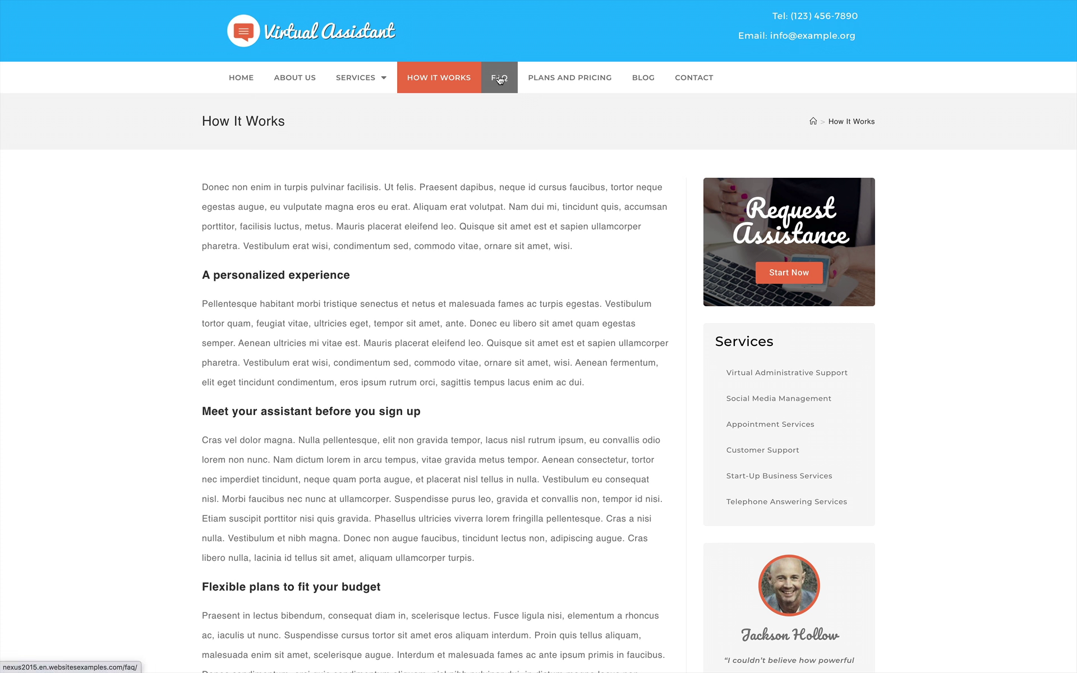
click(499, 79)
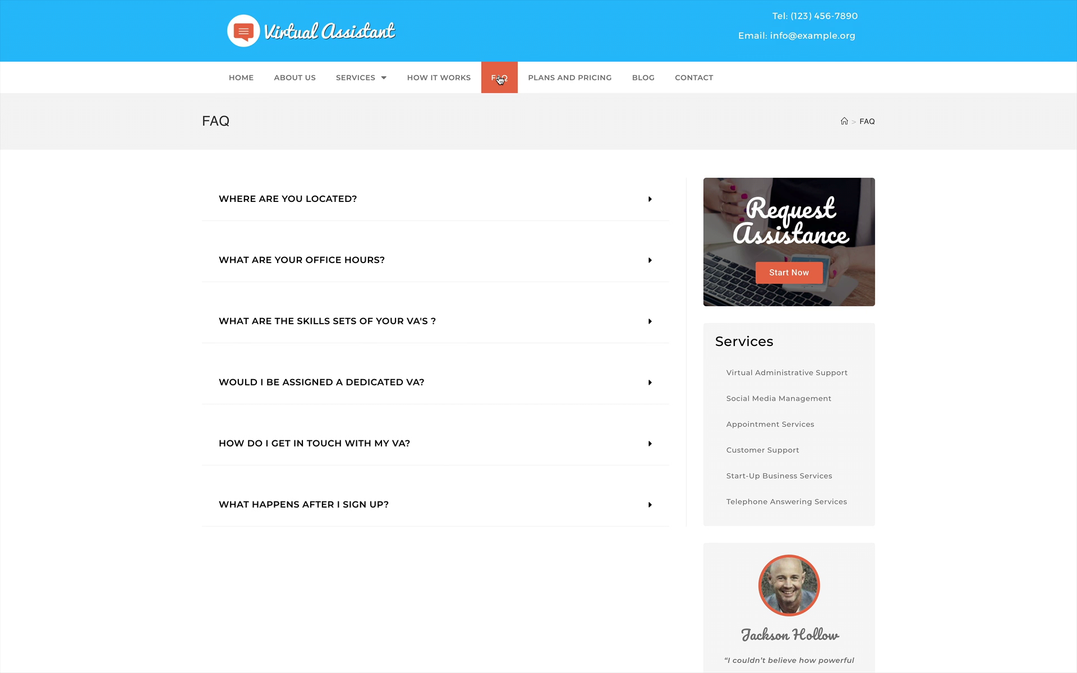
- Expand the 'Where are you located?' and 'What are your office hours?' FAQs, then view Plans and Pricing and the Aenean fermentum post
click(651, 203)
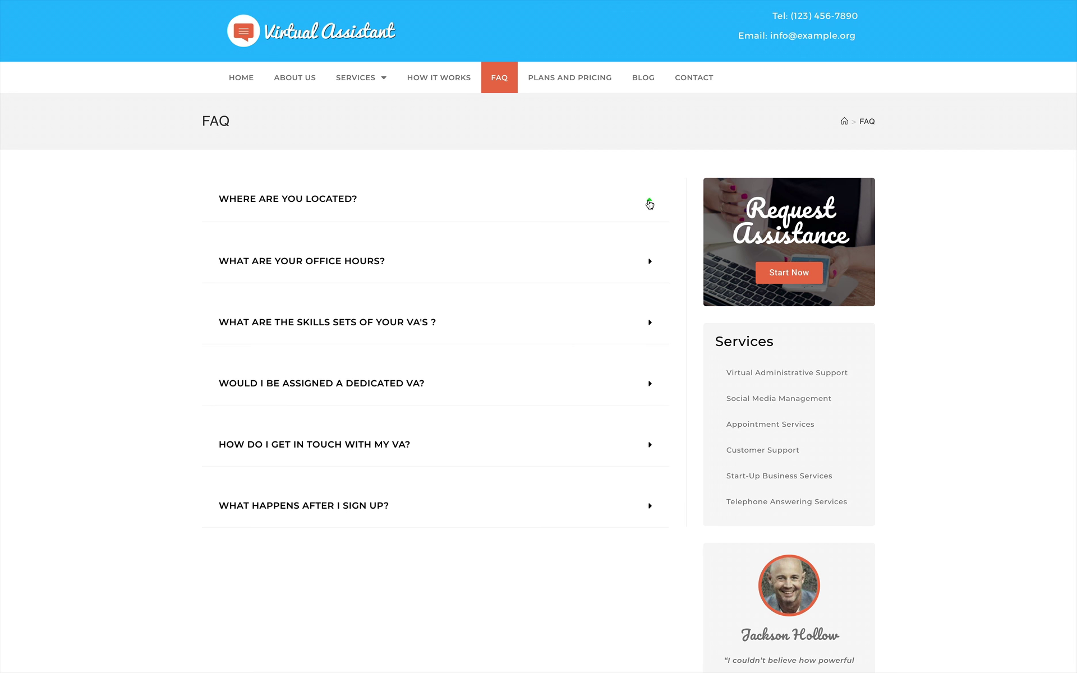
click(658, 341)
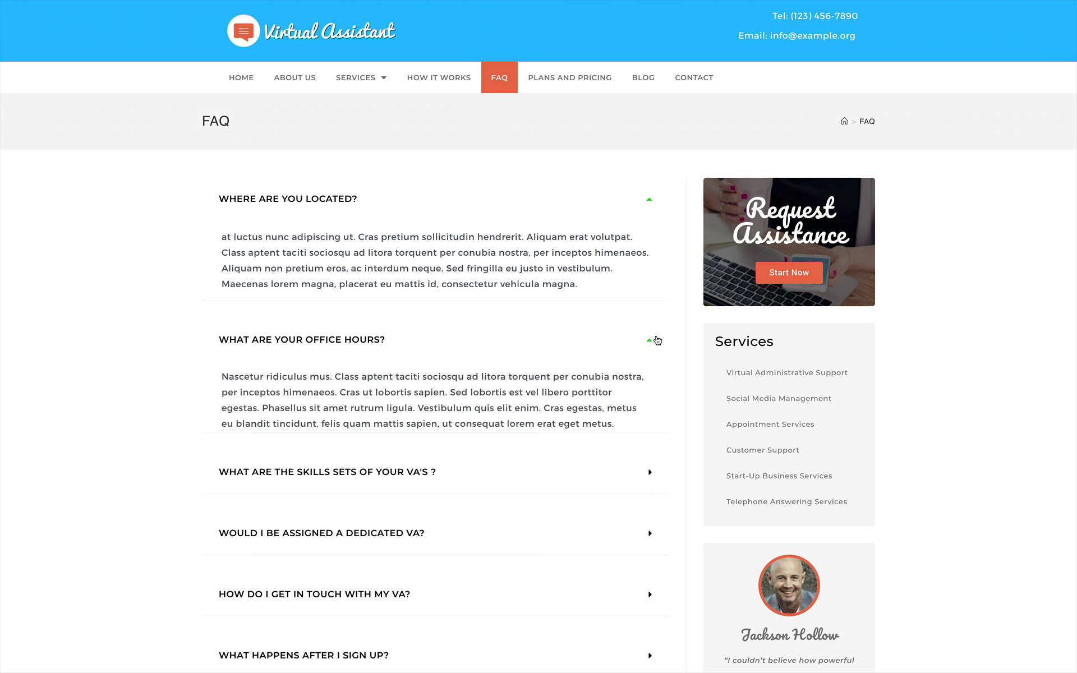
click(571, 83)
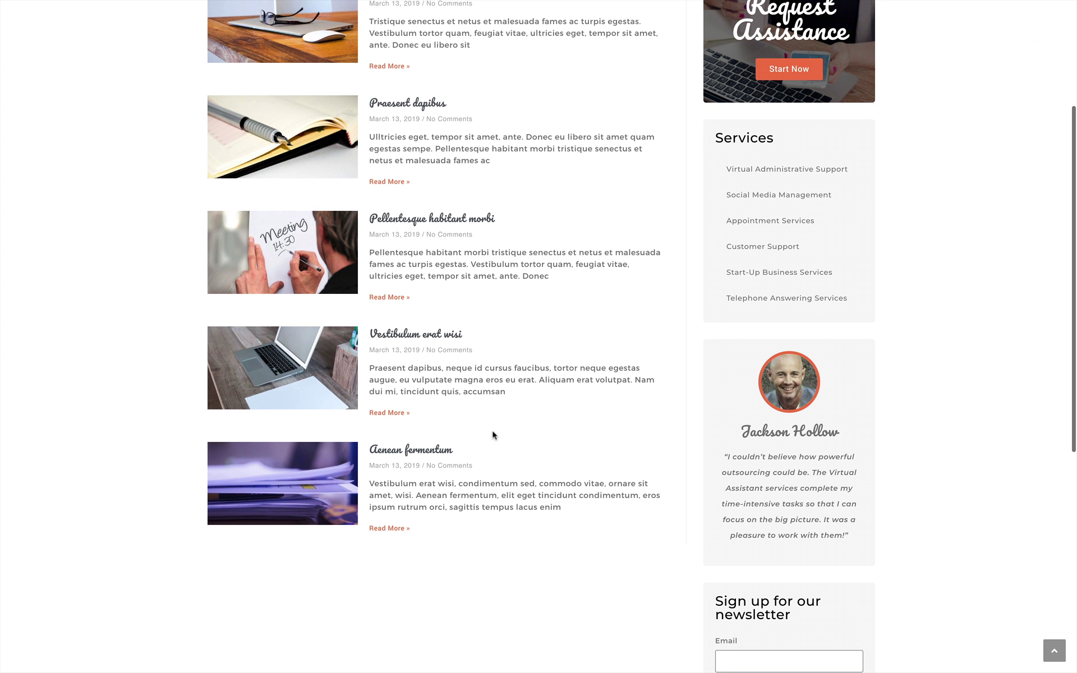
click(445, 453)
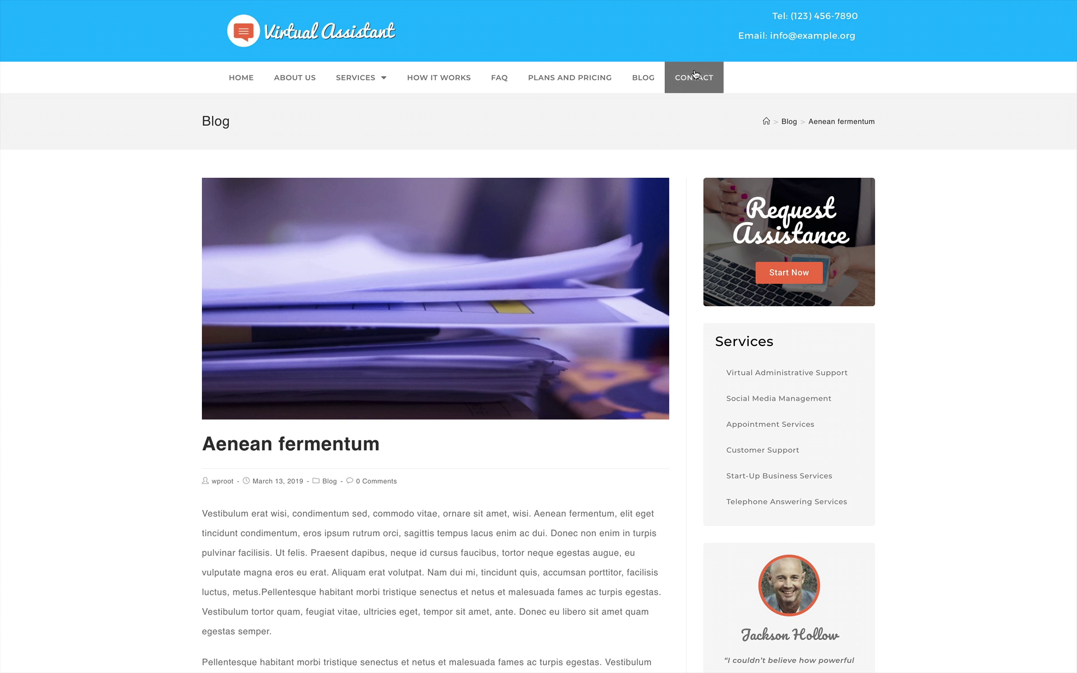
- Scroll through the Contact page, then open About Us with Edit with Elementor
click(693, 80)
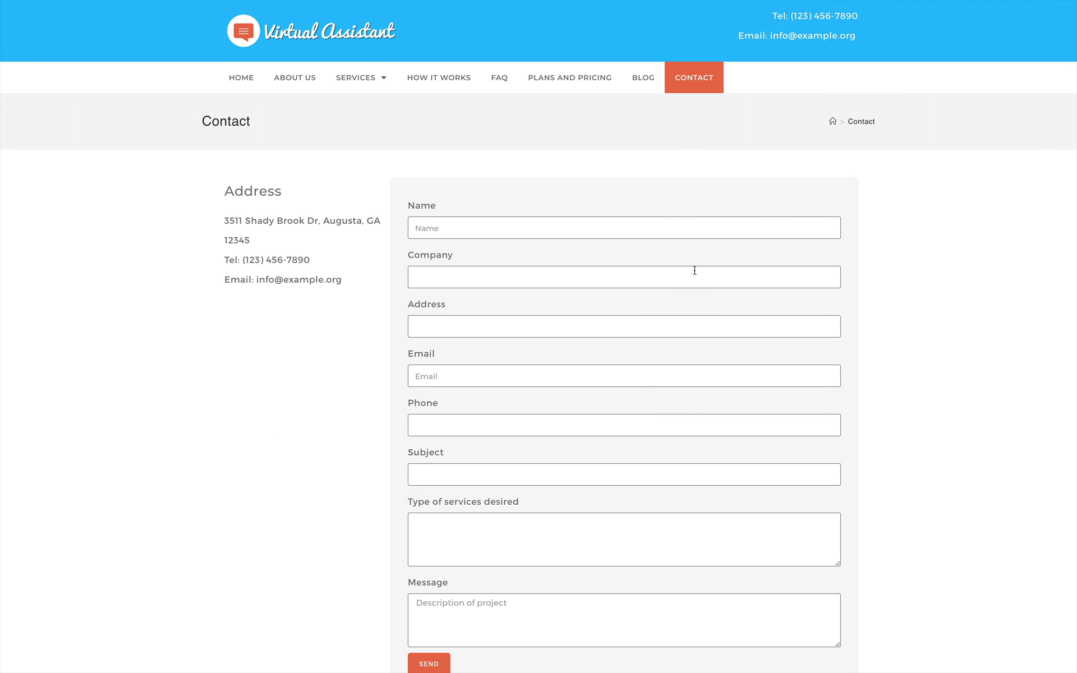
scroll(694, 270, down, 2)
scroll(694, 270, down, 4)
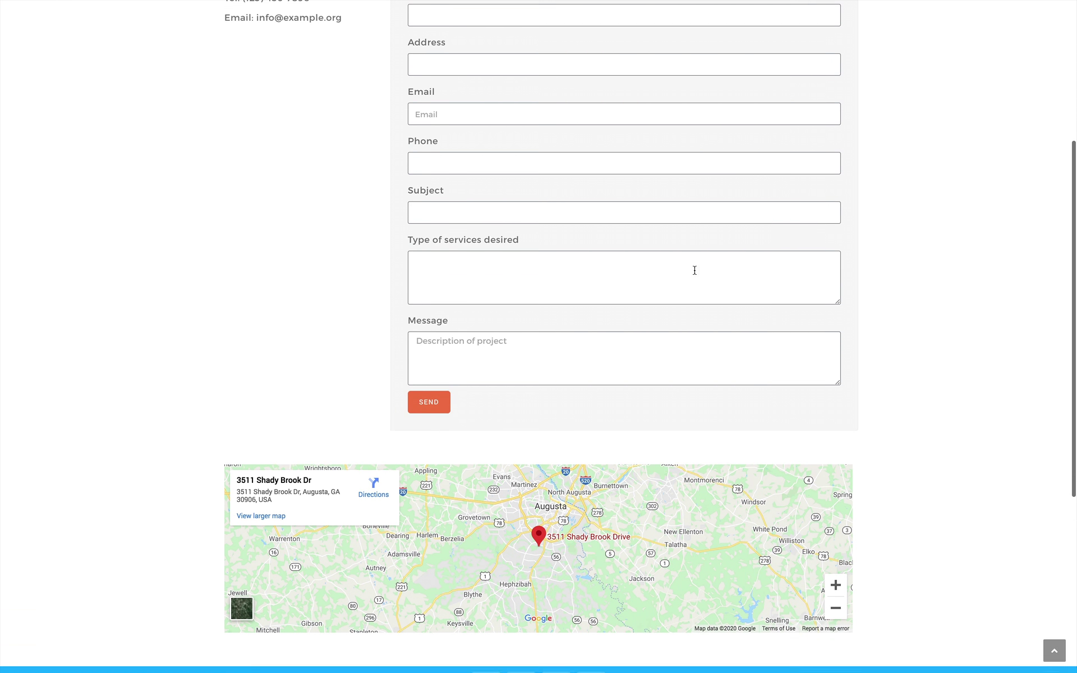
scroll(694, 271, down, 1)
scroll(695, 270, down, 3)
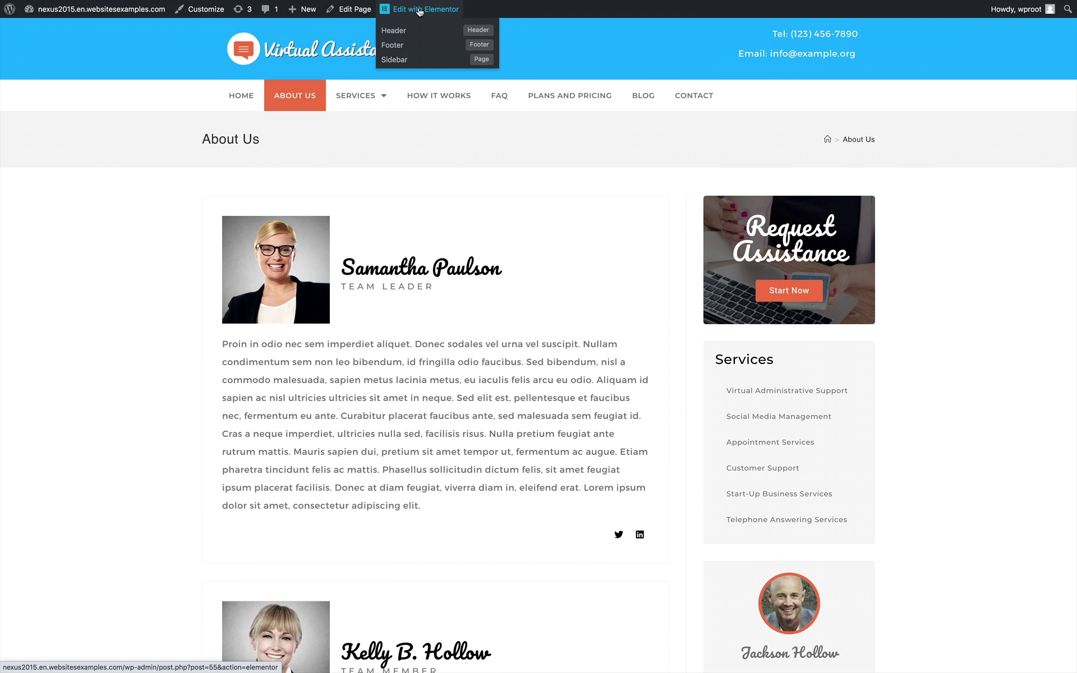
click(420, 10)
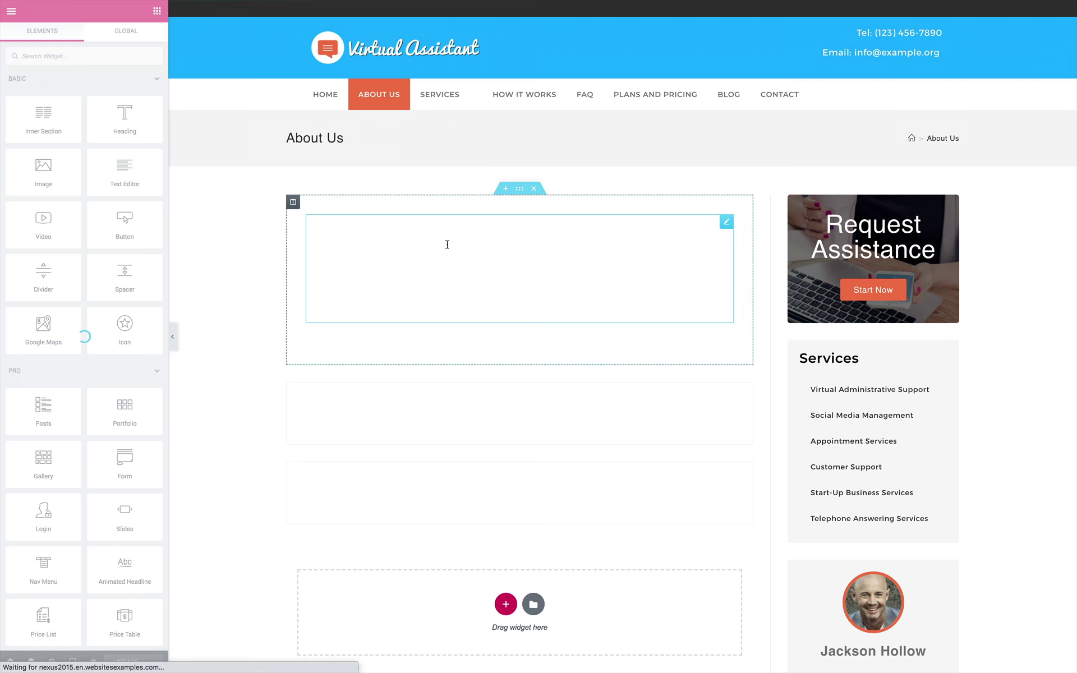
- Replace the second team member's image box photo with the red-haired woman's portrait from the Media Library
scroll(505, 432, down, 5)
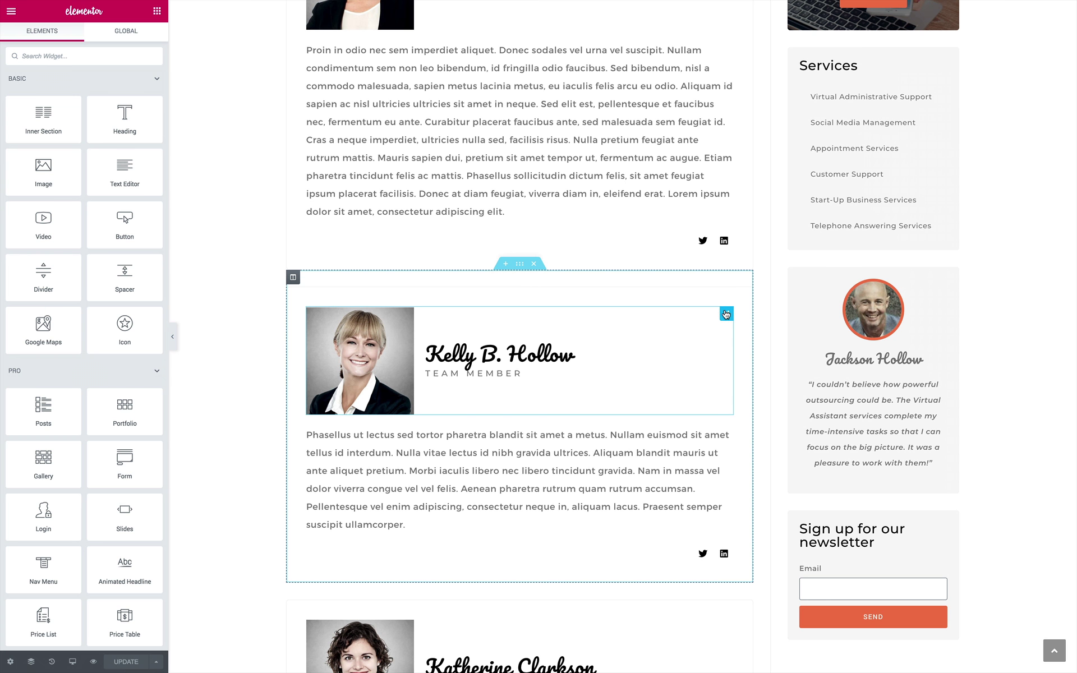
click(726, 314)
click(107, 167)
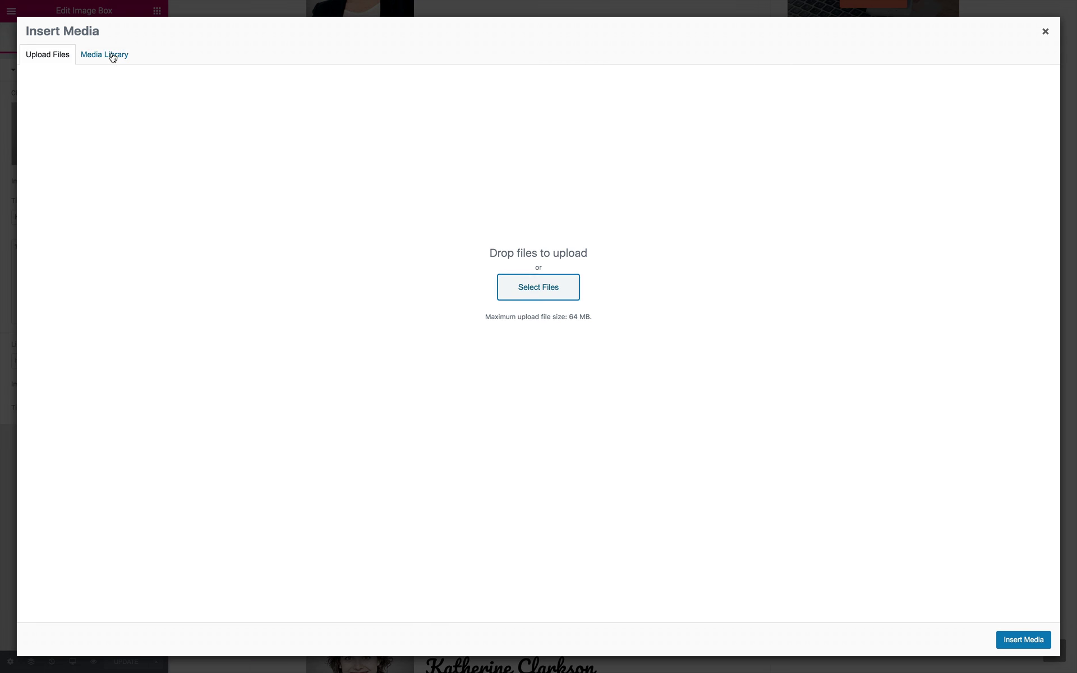
click(112, 55)
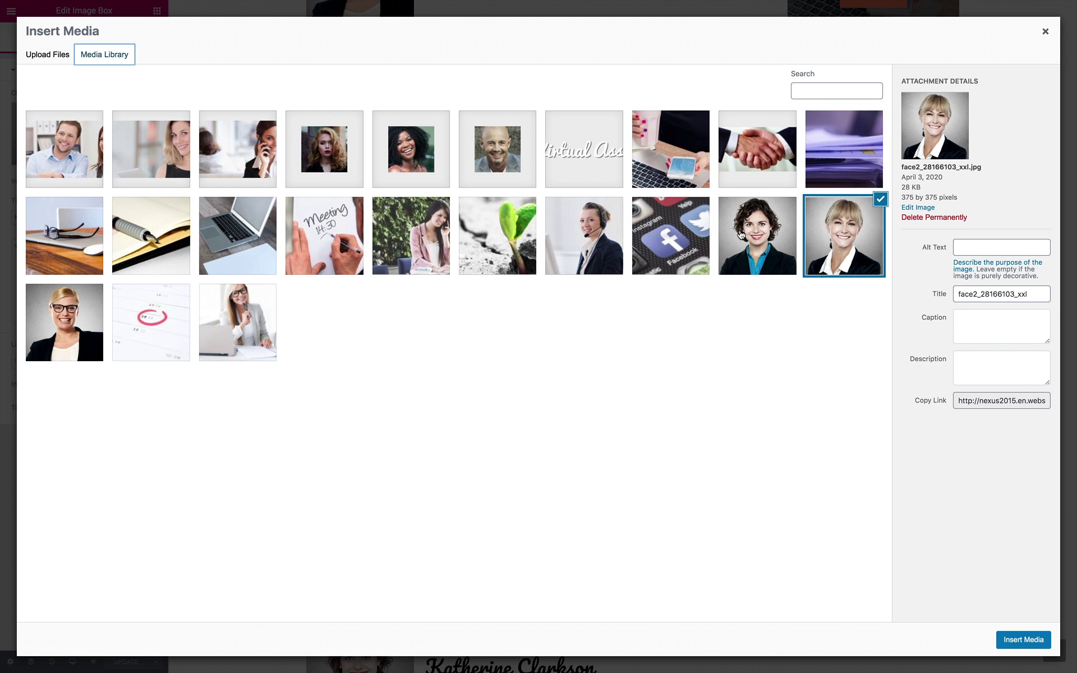
click(335, 140)
click(1023, 640)
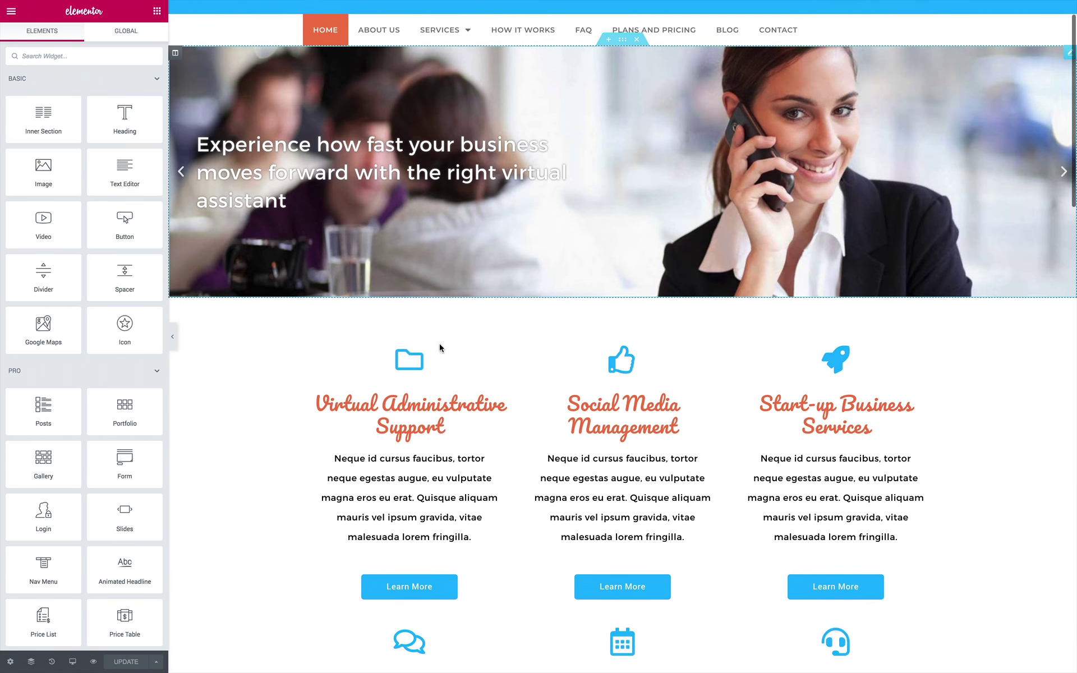
- Preview the page in Tablet responsive mode, scroll through it, then switch to Mobile (360px)
scroll(440, 347, down, 3)
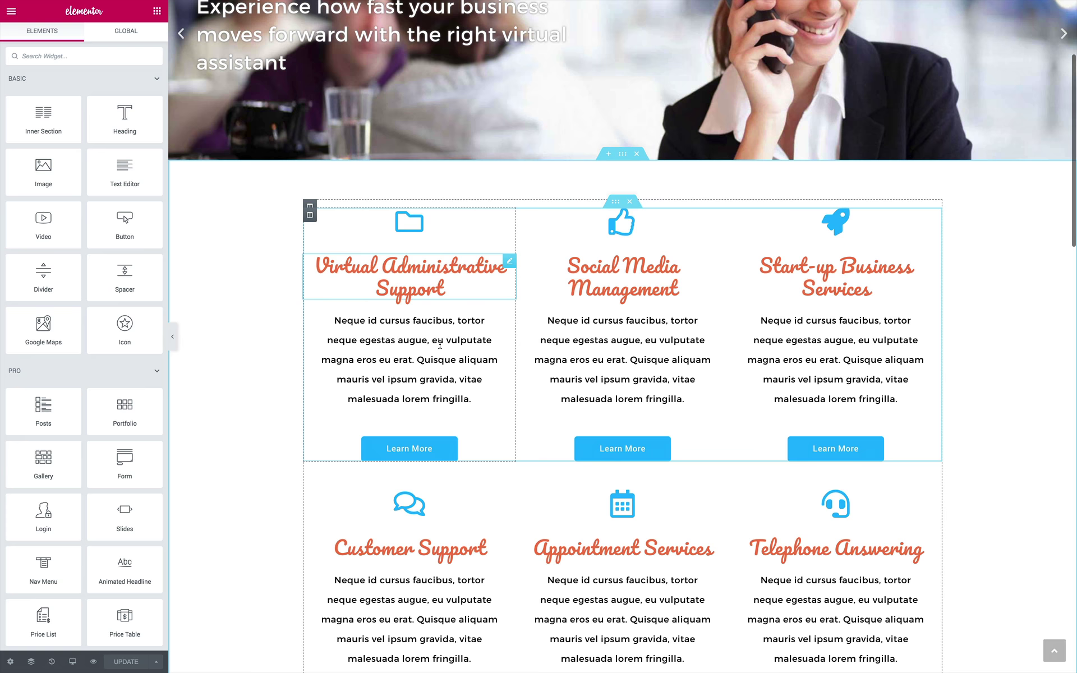
scroll(440, 462, down, 3)
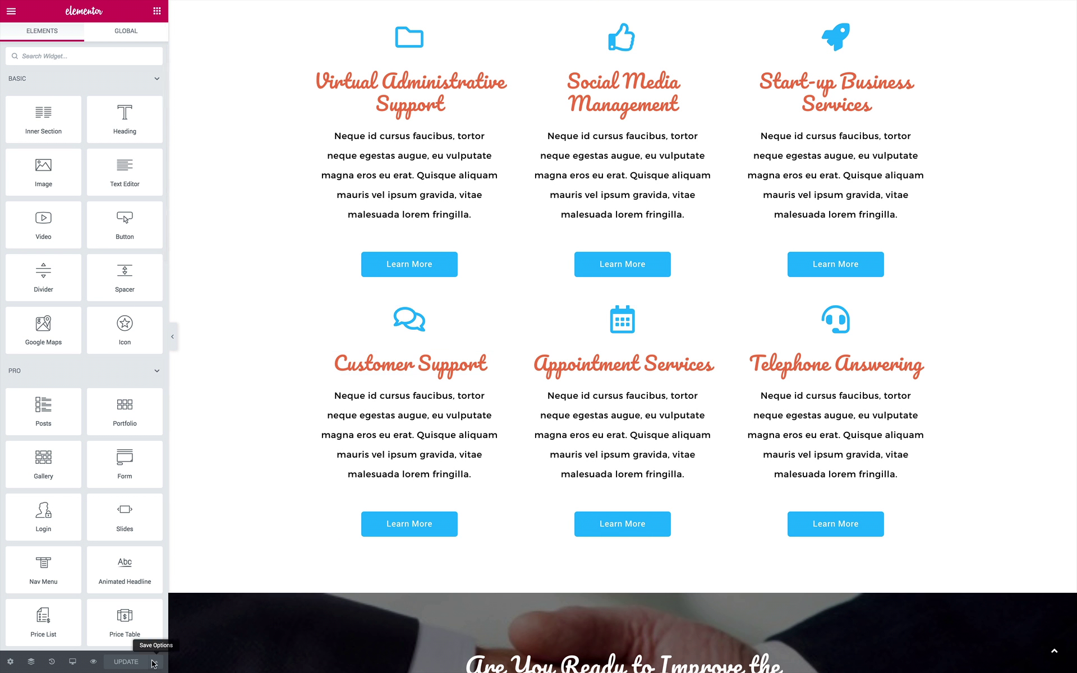
click(72, 663)
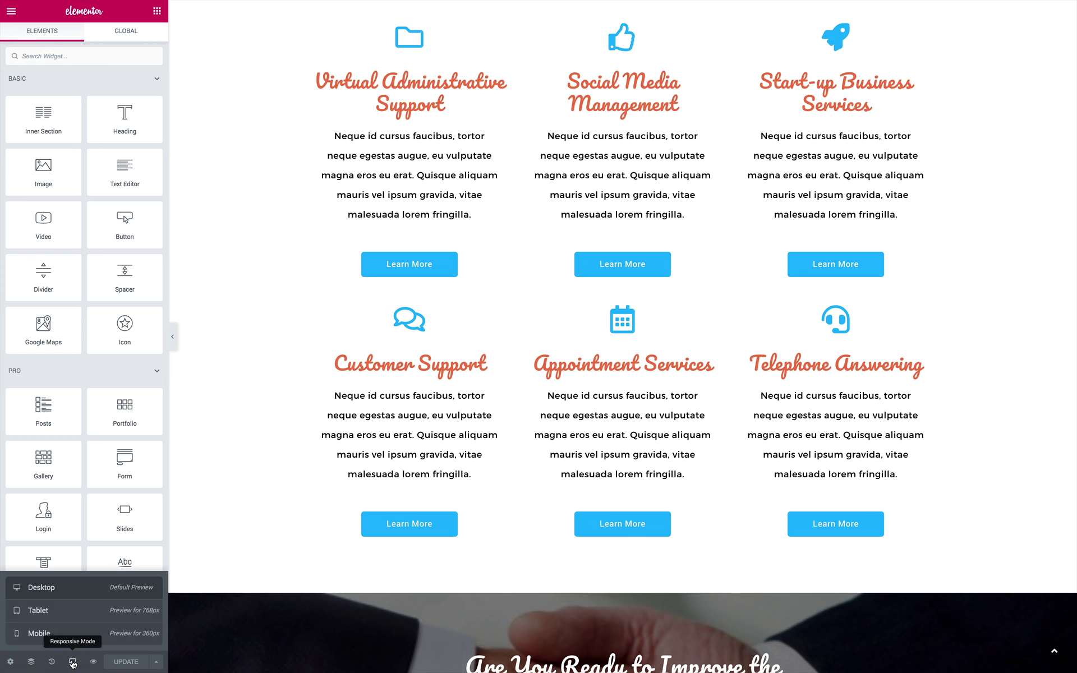
click(42, 615)
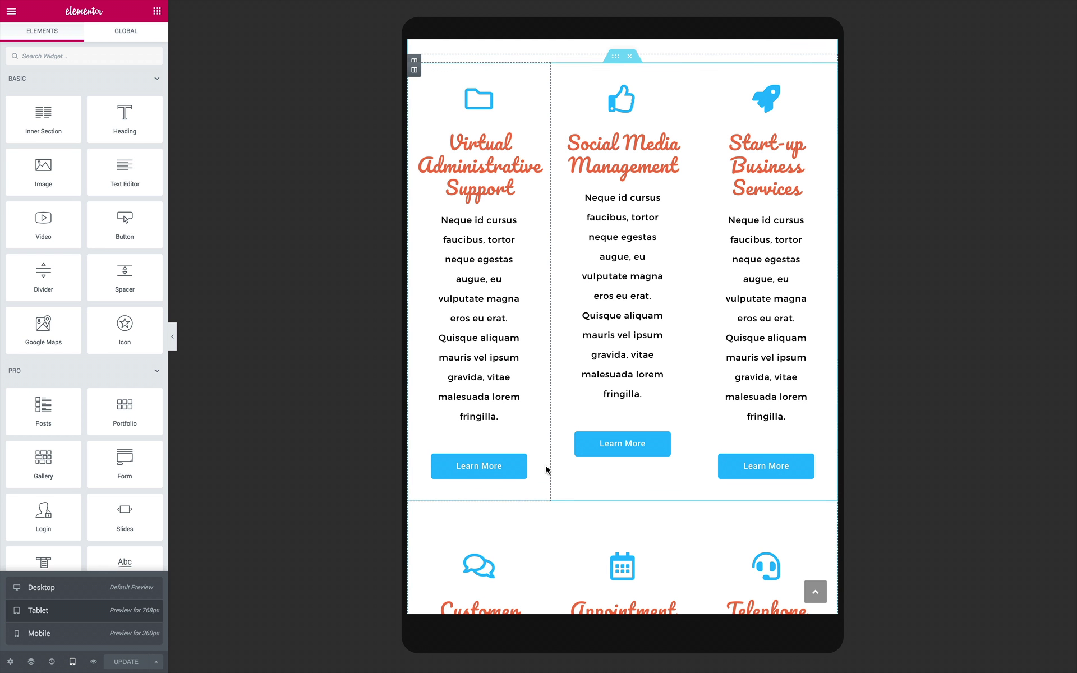
scroll(546, 467, down, 6)
scroll(545, 465, down, 10)
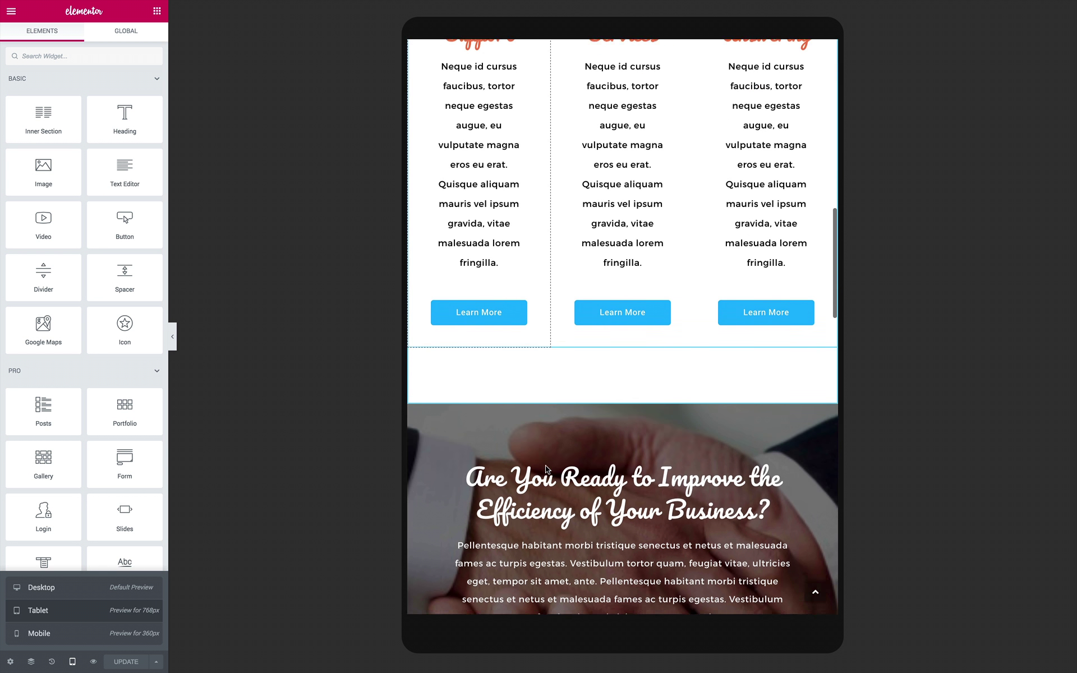
scroll(546, 466, down, 8)
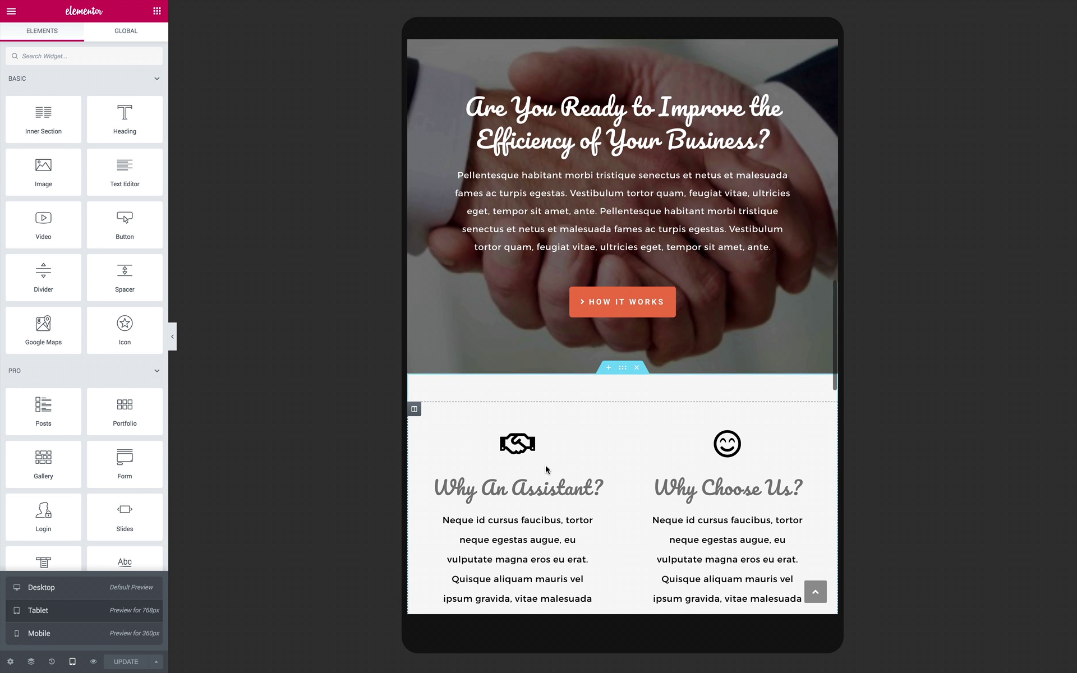
scroll(545, 469, down, 2)
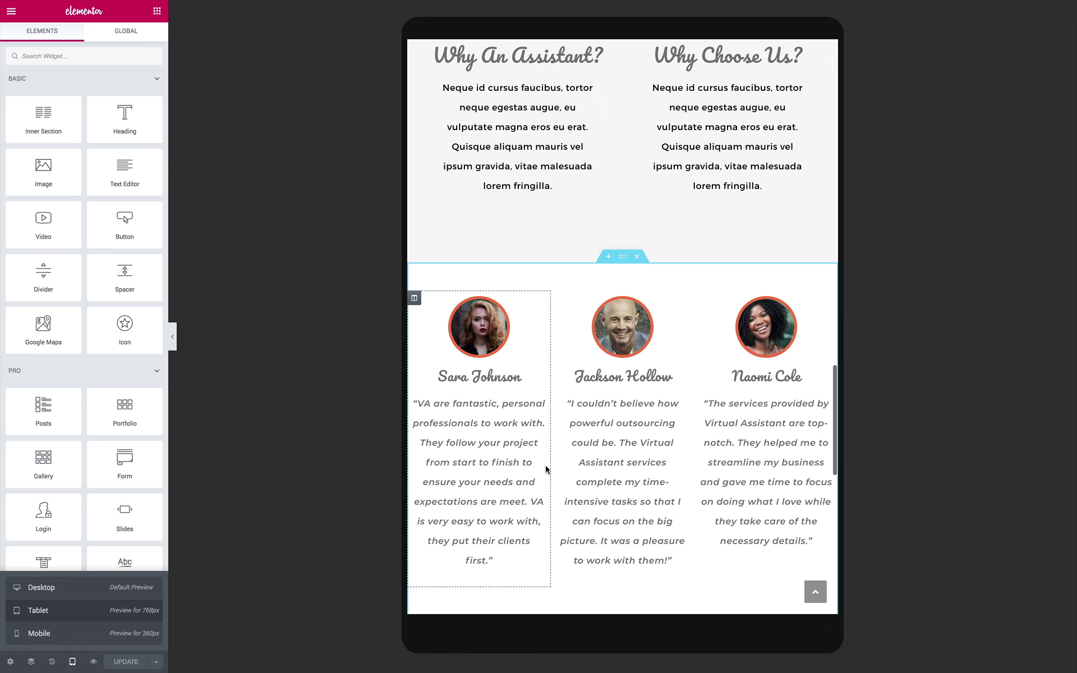
click(50, 633)
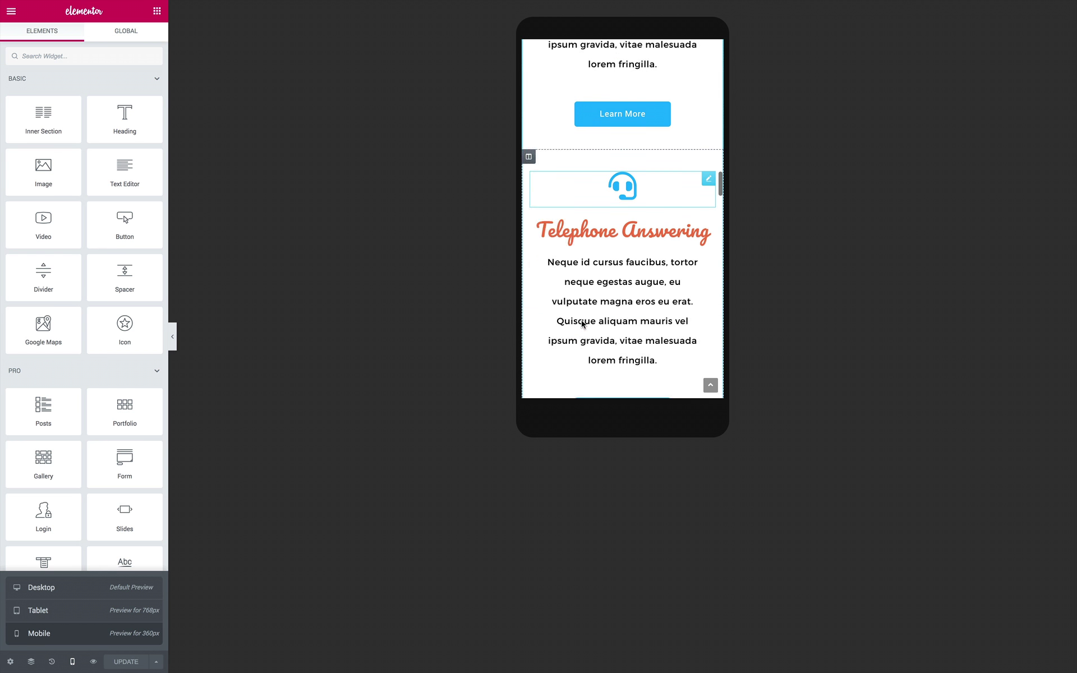
- Scroll the mobile preview down to the footer and back up toward the header
scroll(582, 324, down, 10)
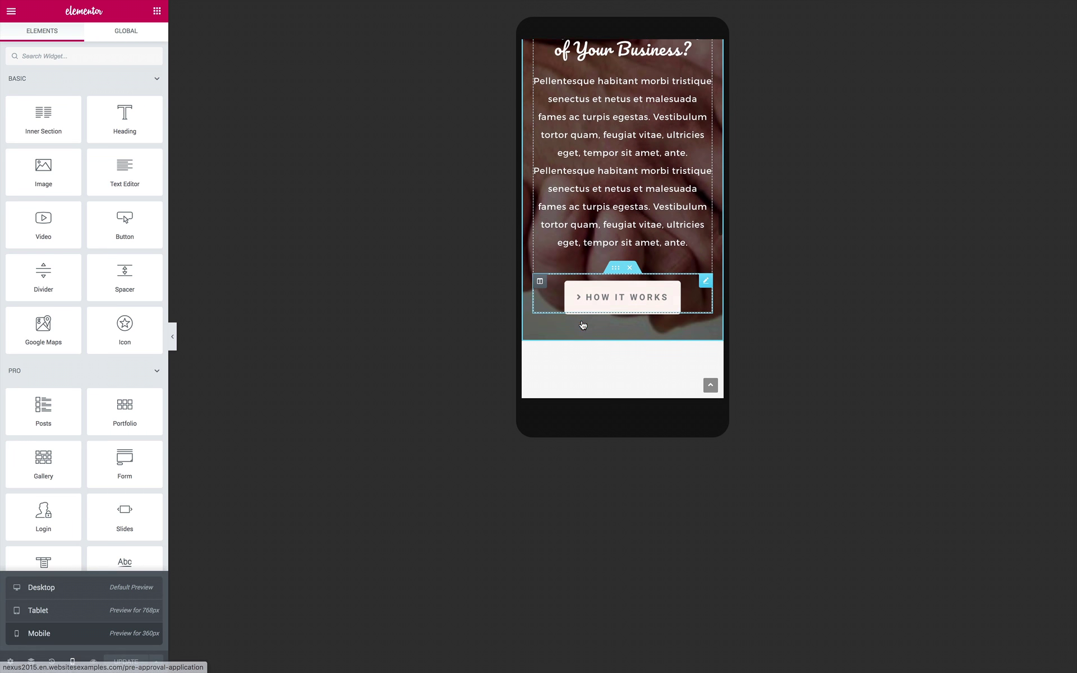
scroll(582, 324, down, 5)
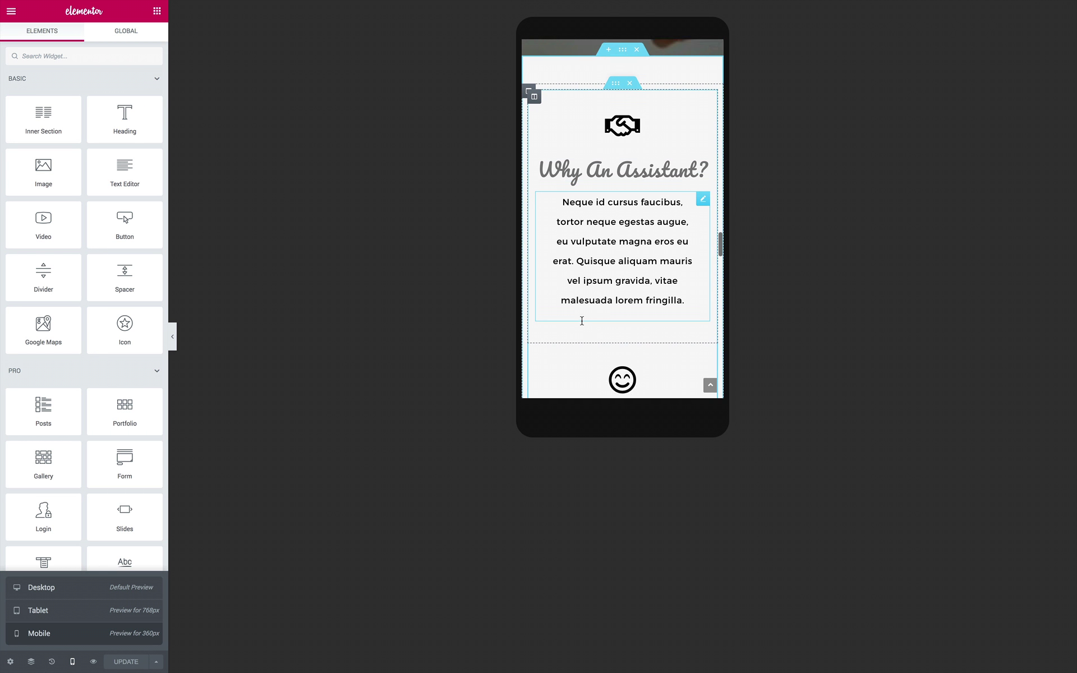
scroll(581, 321, down, 7)
scroll(582, 325, down, 5)
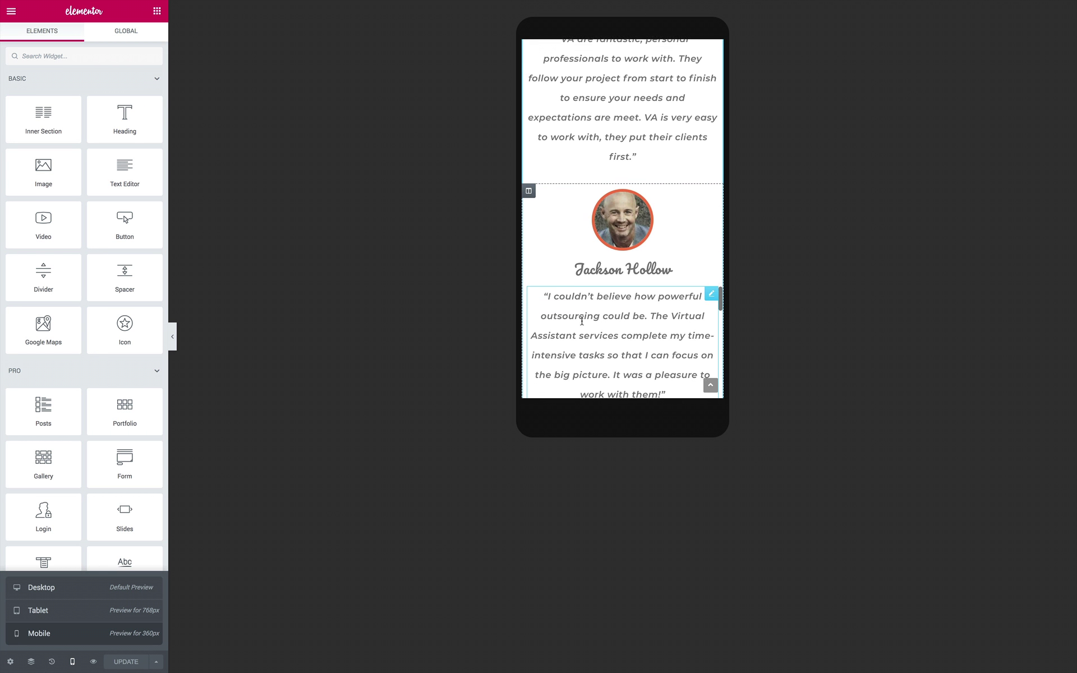
scroll(581, 324, down, 3)
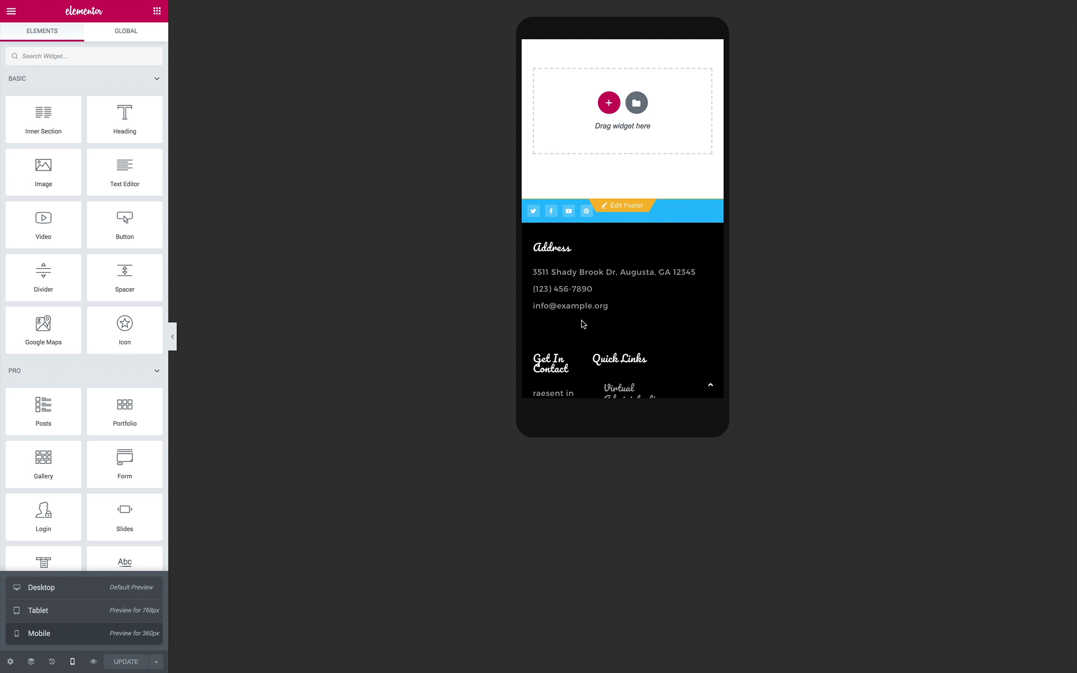
scroll(582, 323, up, 15)
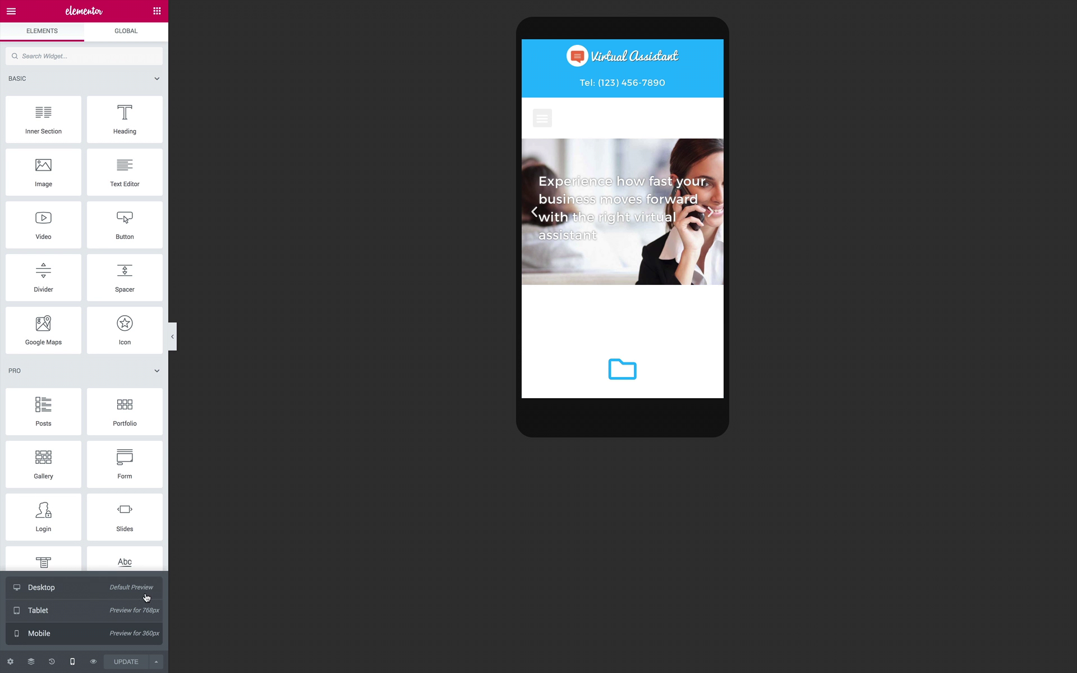
- Switch the editor canvas back to the full-width Desktop preview
click(43, 588)
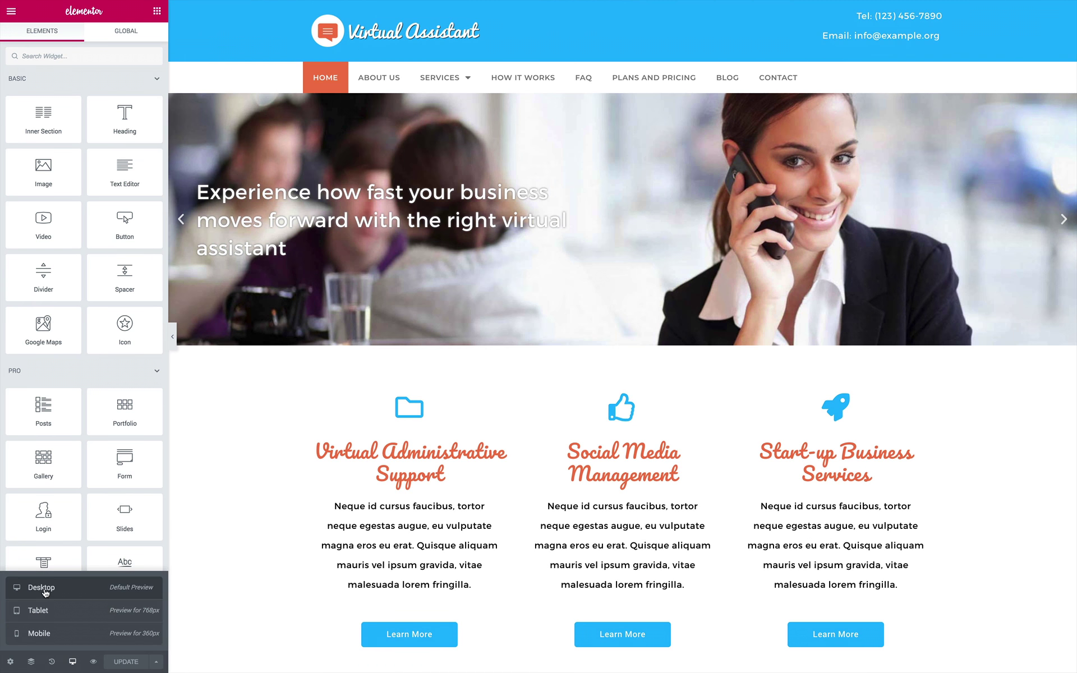